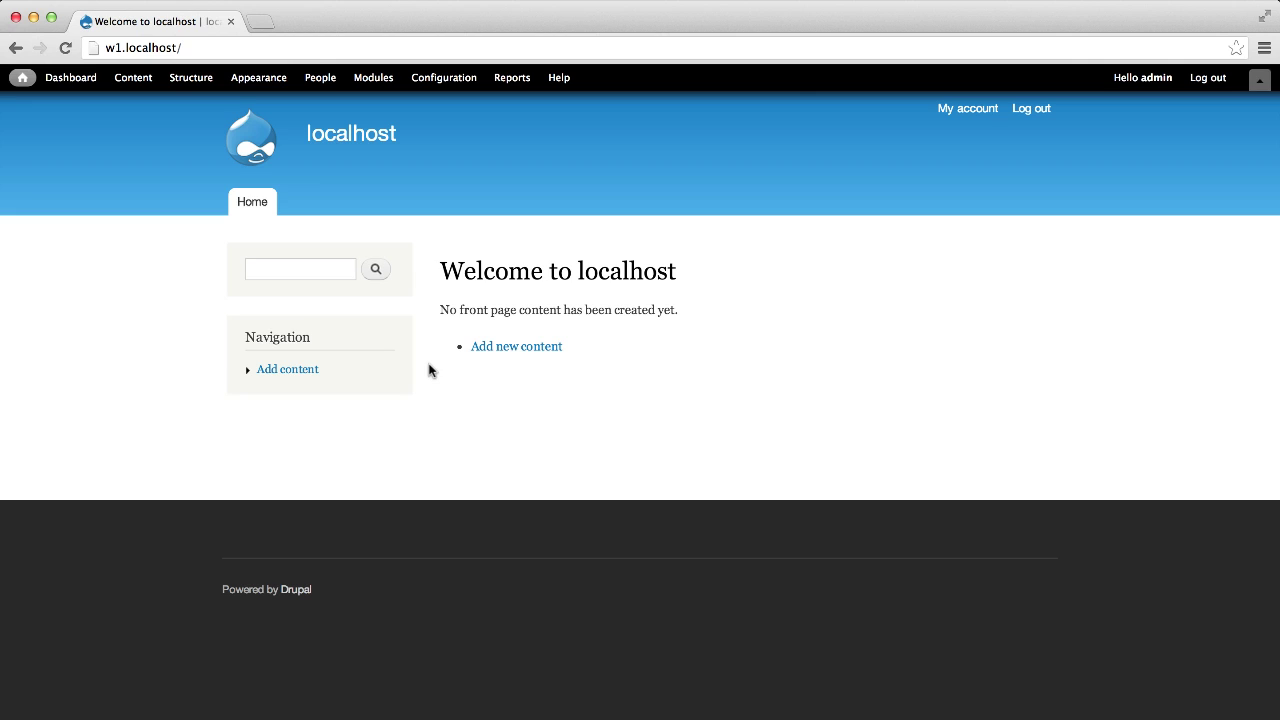
Open the Compact Forms settings from the Configuration page's User Interface section.
left_click(444, 80)
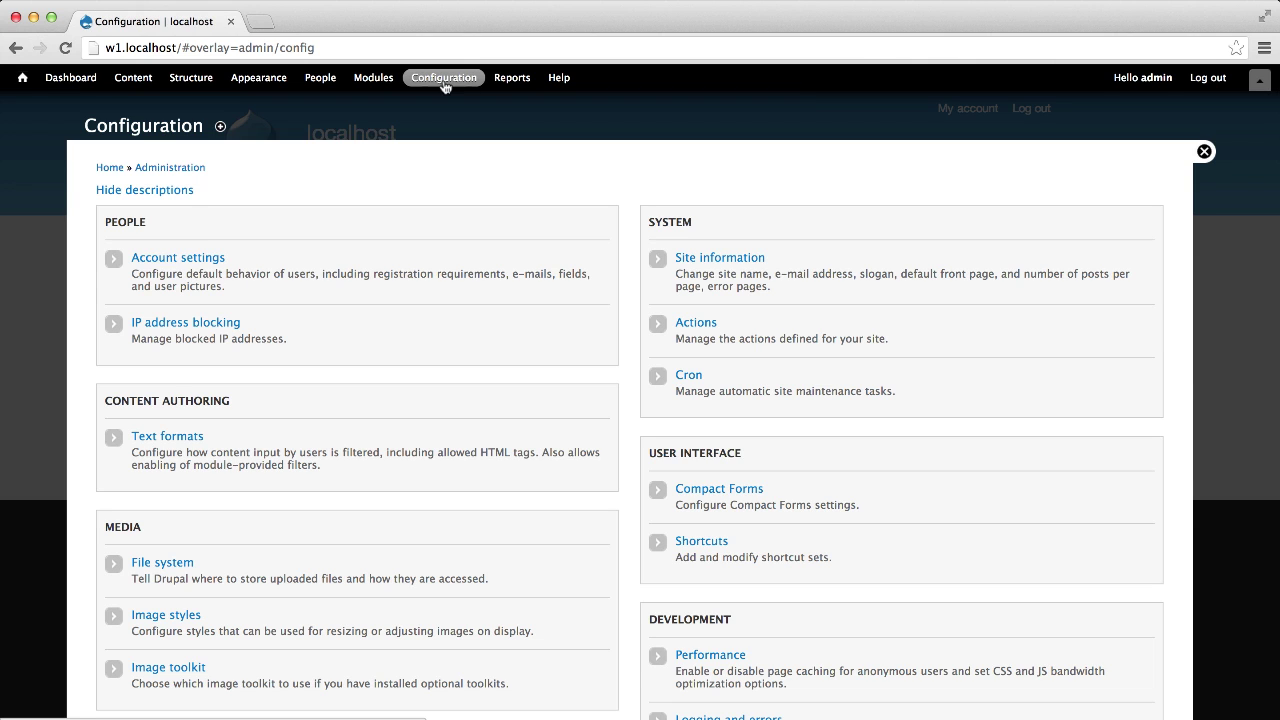
left_click(743, 489)
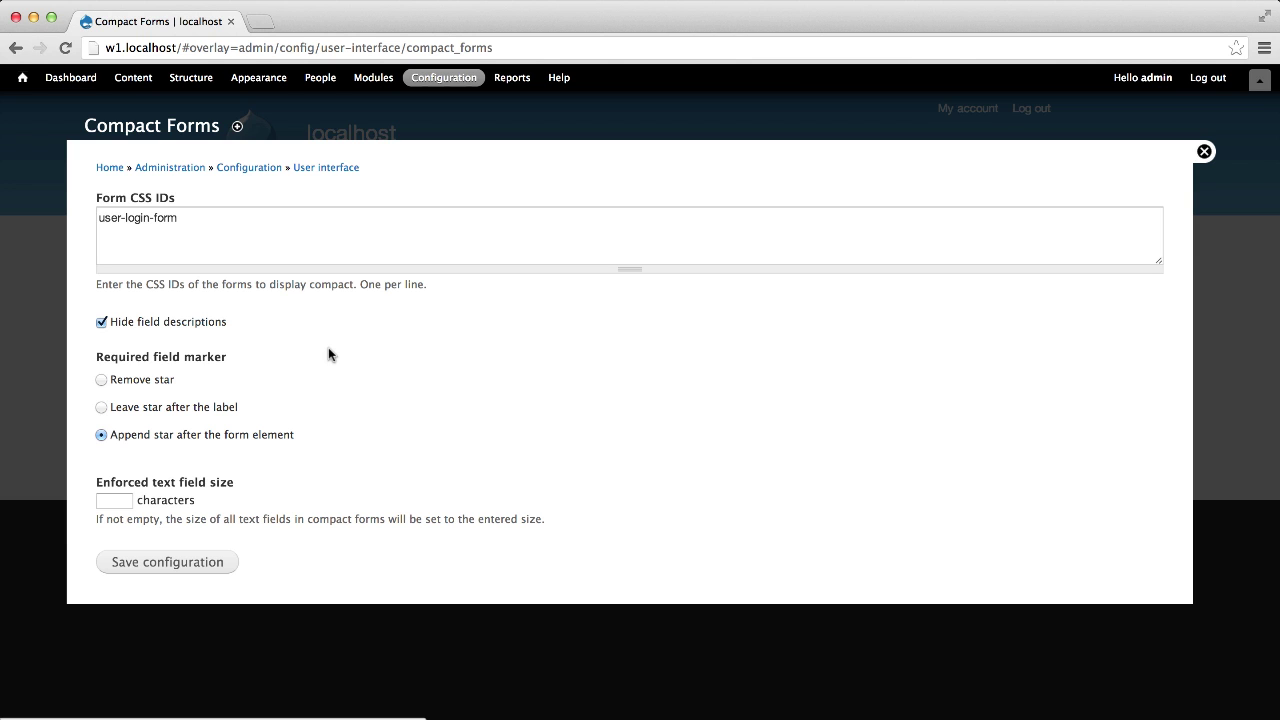
Bring up the logged-out site's Create new account registration form.
key("super+Tab")
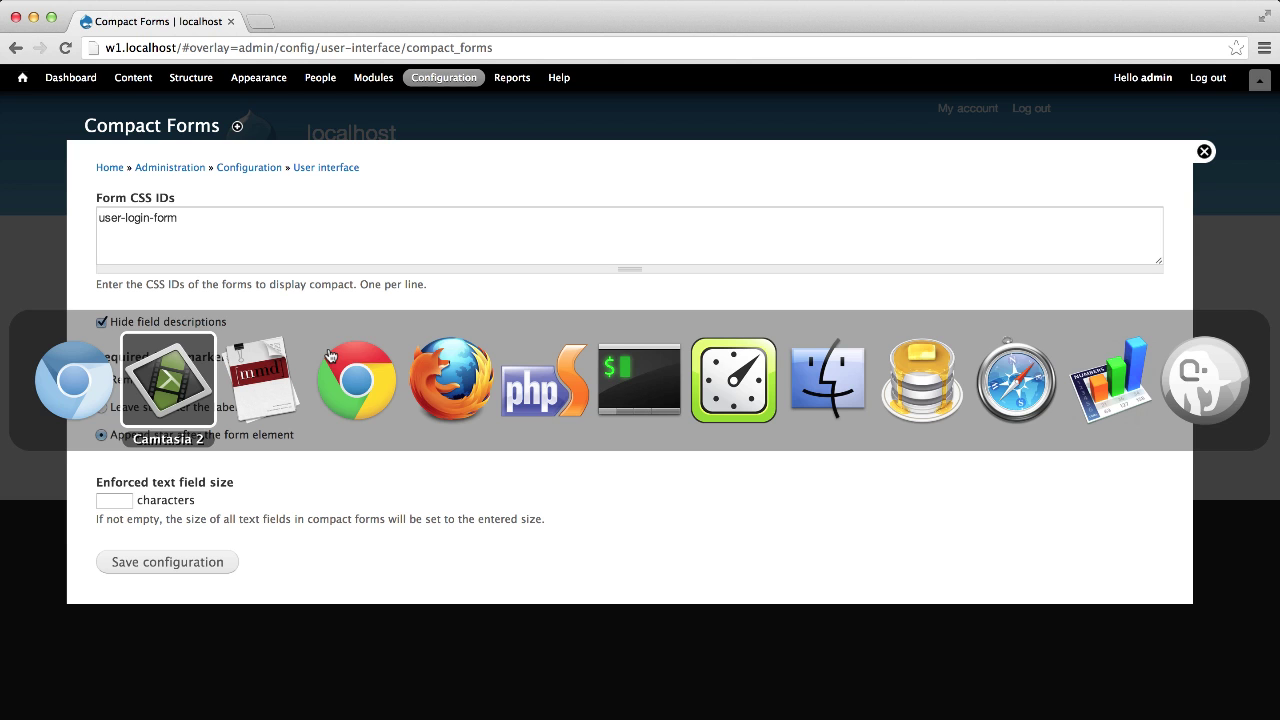
key("super+Tab")
key("super+Tab")
key("super+Tab")
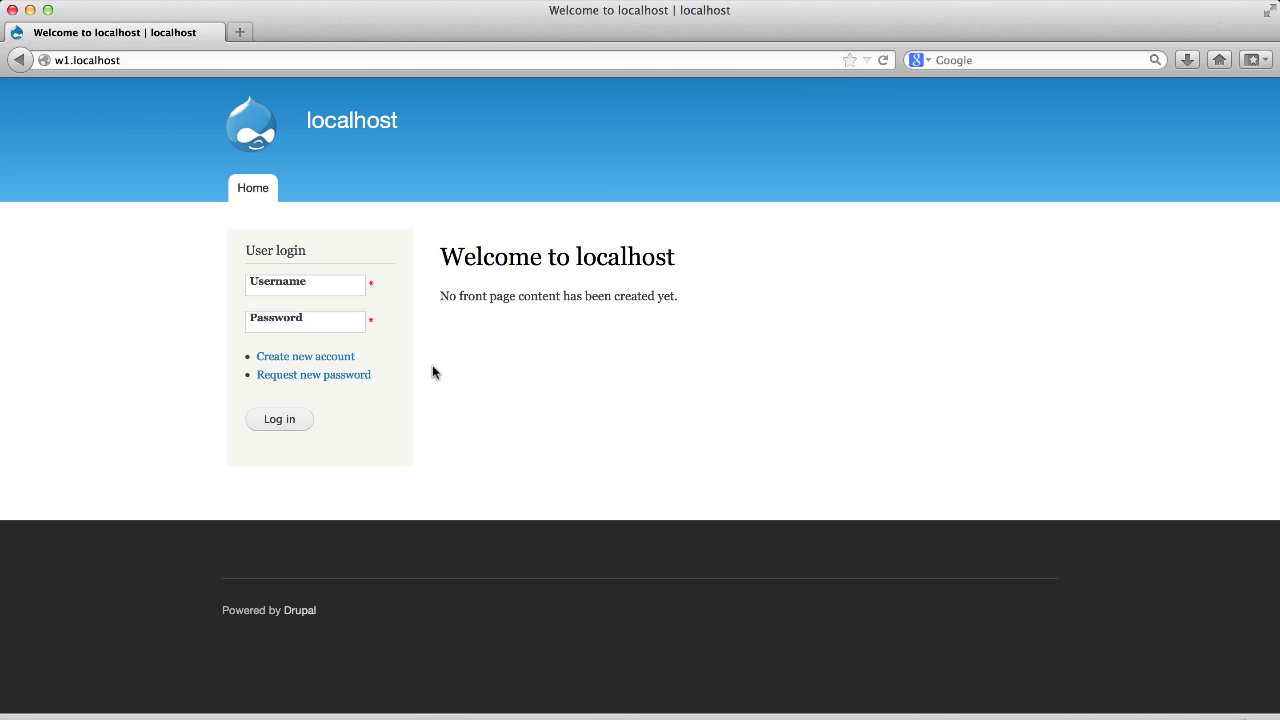
left_click(337, 359)
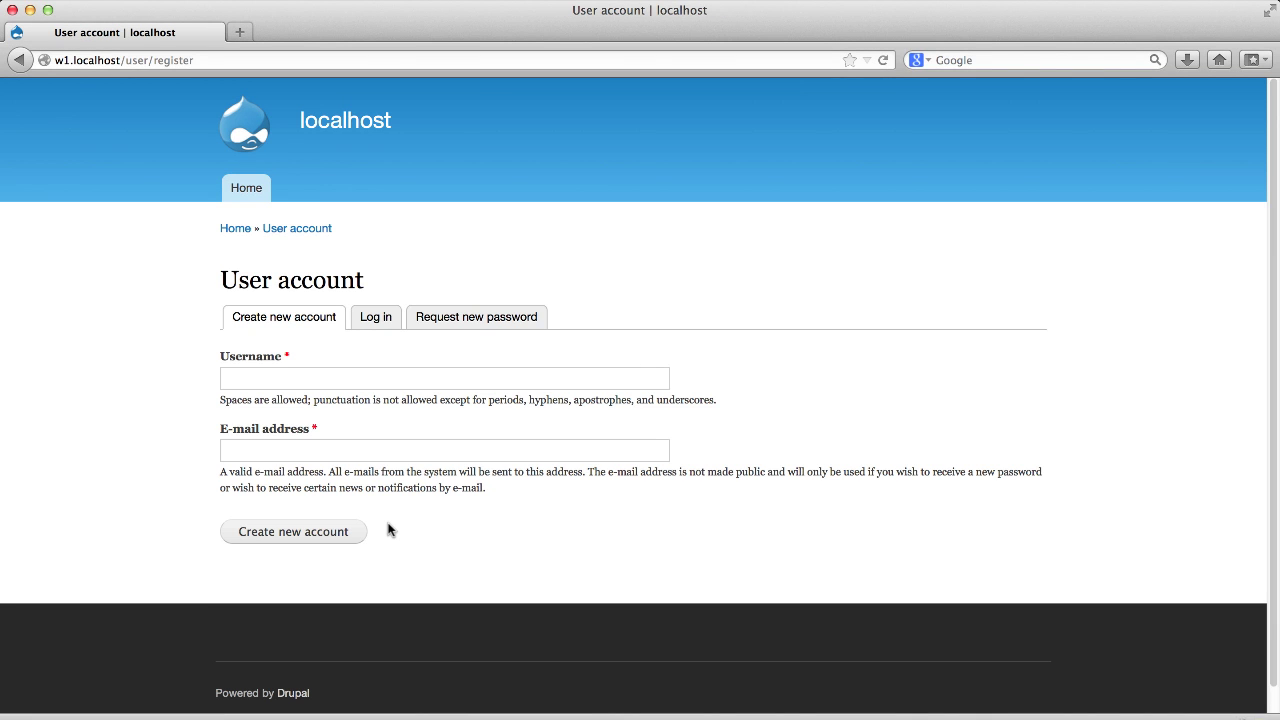
Inspect the registration form's markup to find its id, user-register-form.
right_click(265, 360)
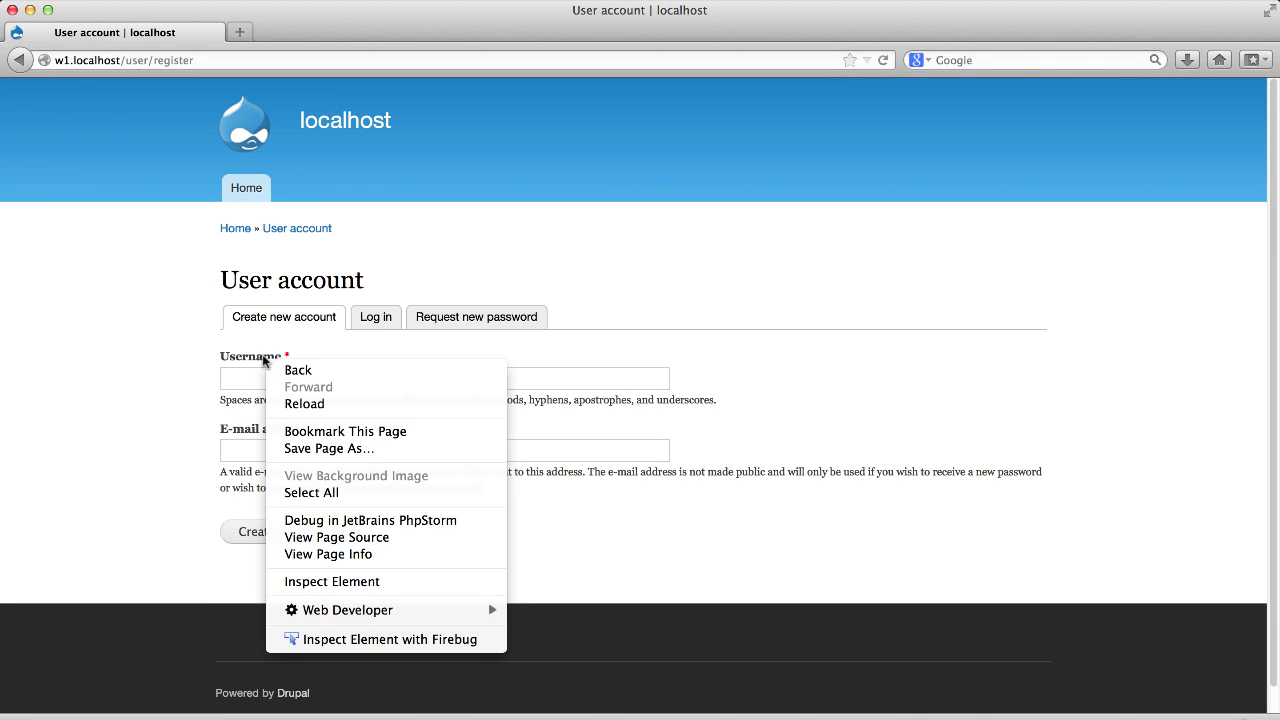
left_click(336, 581)
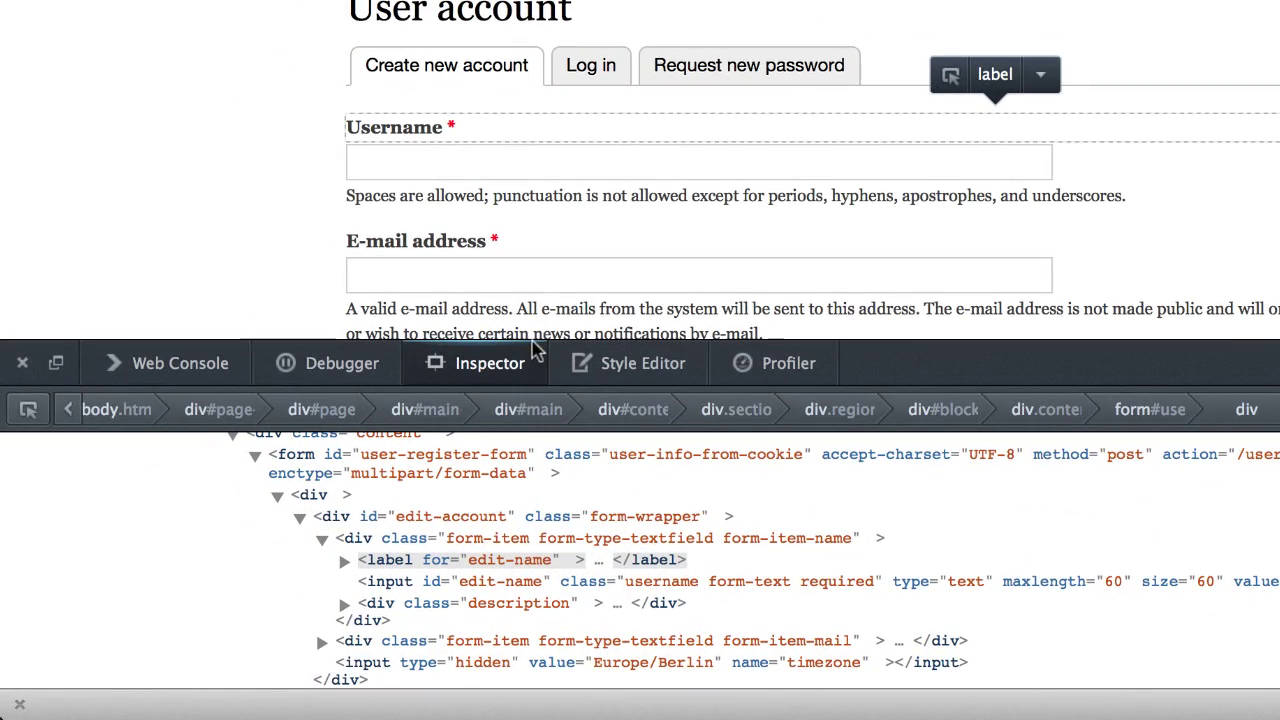
scroll(360, 563, "up", 1)
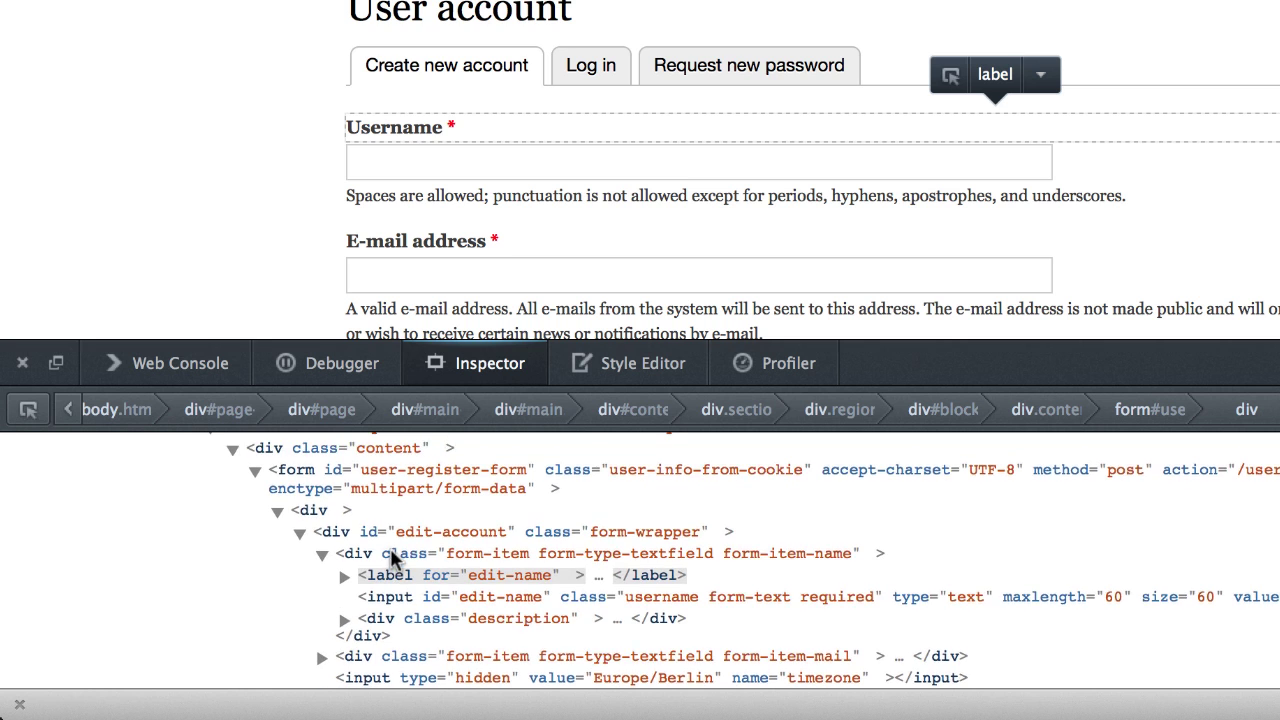
left_click(285, 487)
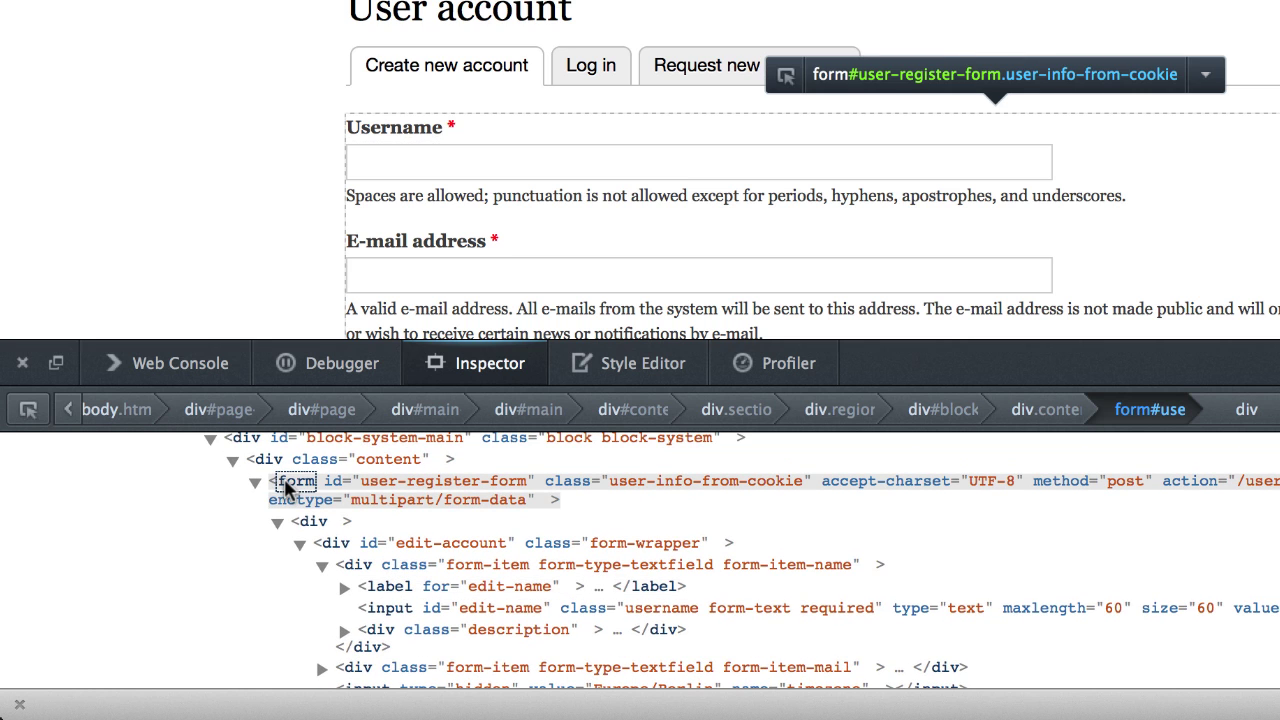
double_click(449, 480)
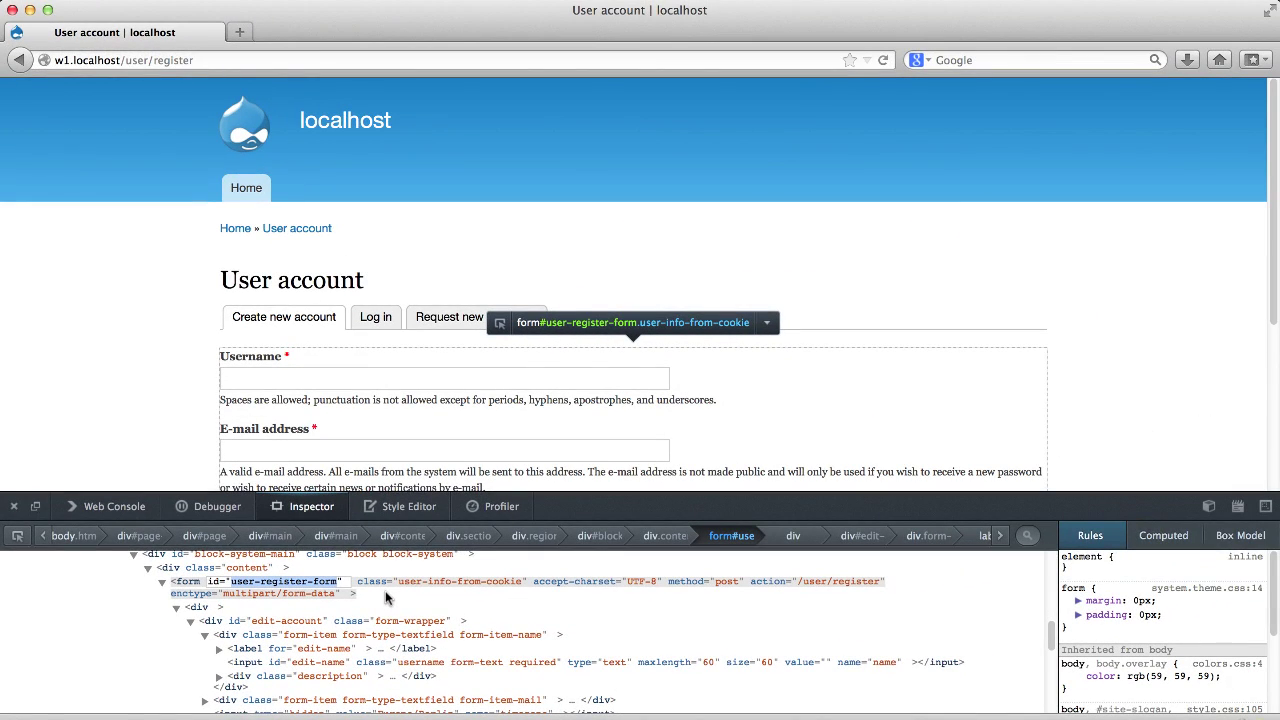
Add user-register-form below user-login-form in Compact Forms' Form CSS IDs and save.
left_click(14, 506)
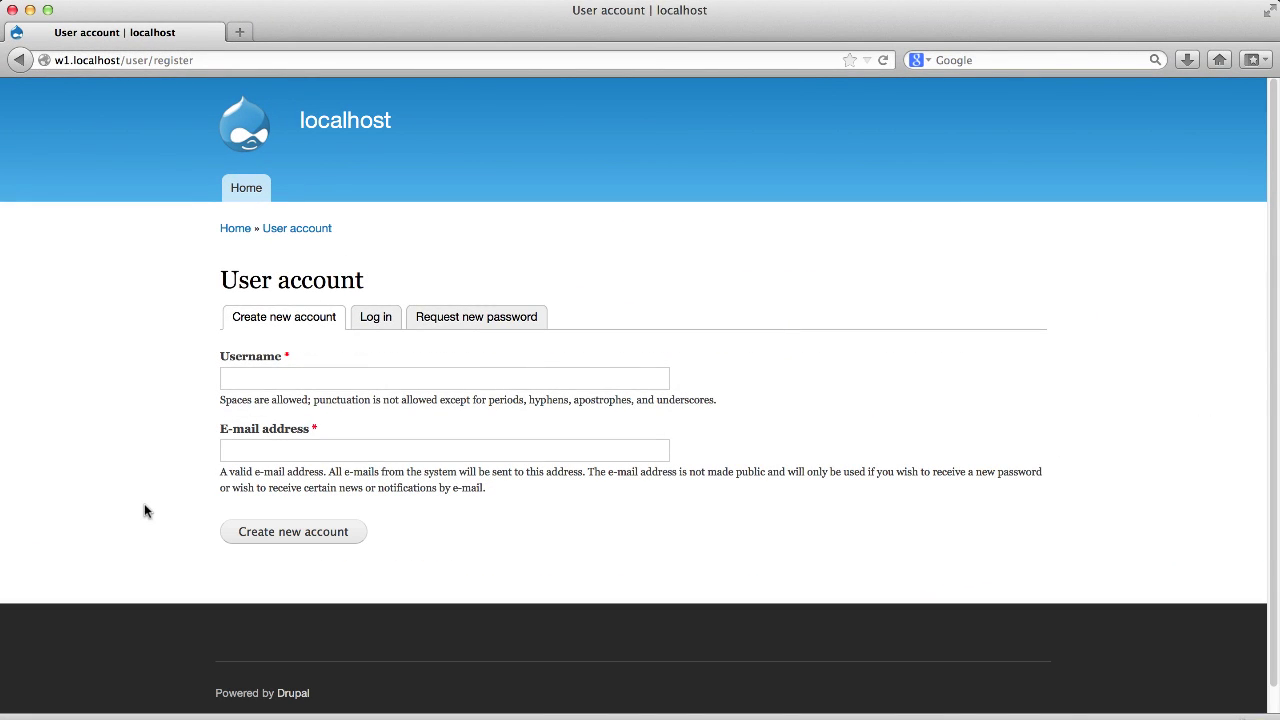
key("super+Tab")
left_click(252, 408)
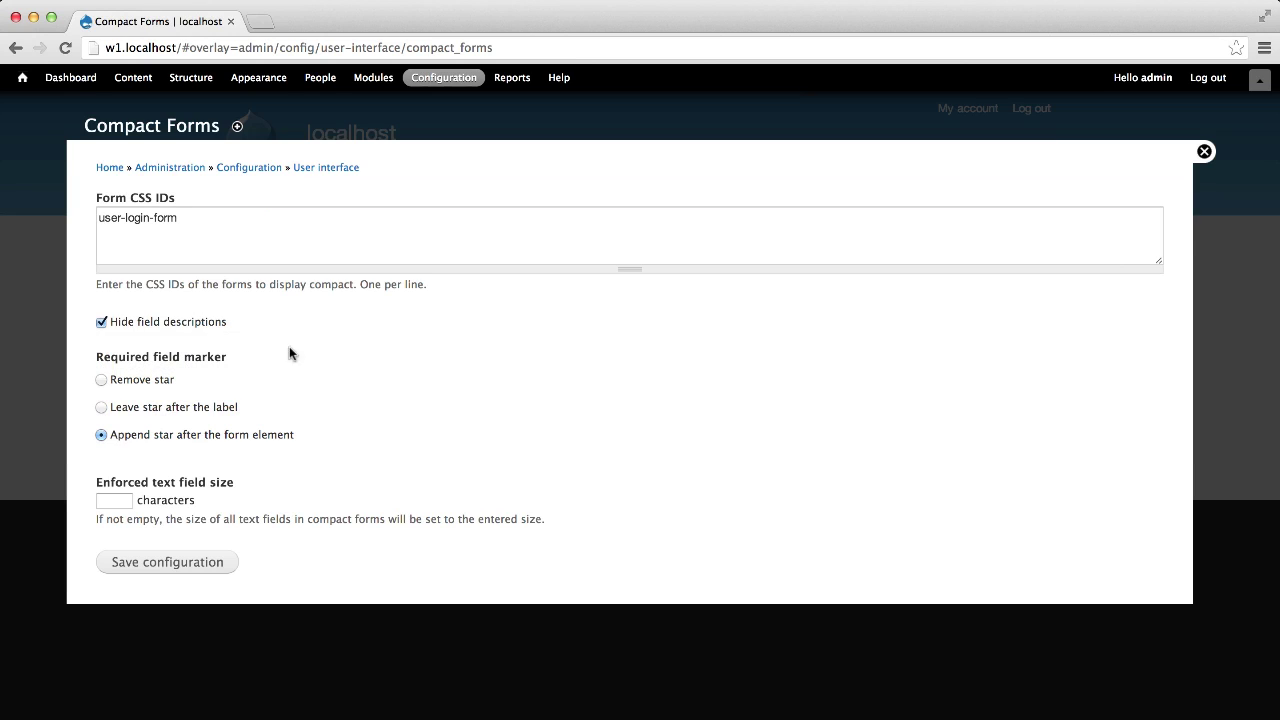
left_click(246, 220)
key("Return")
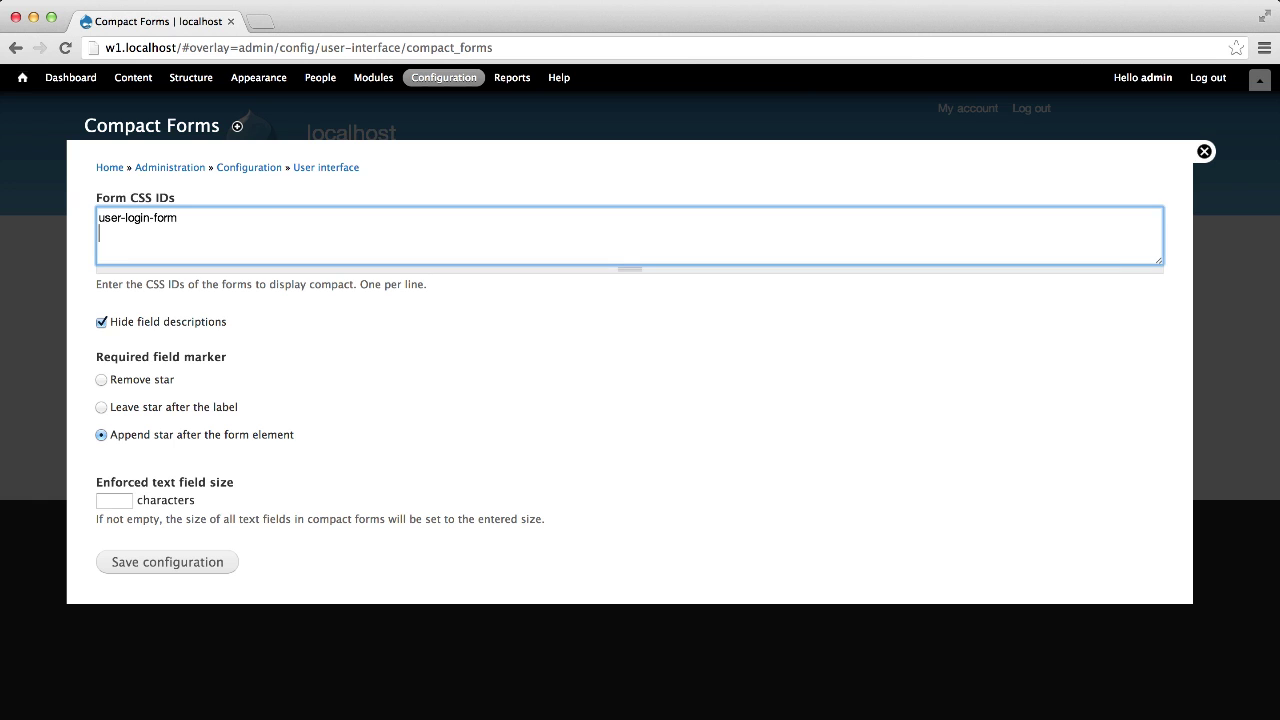
type("user-register-form")
left_click(184, 560)
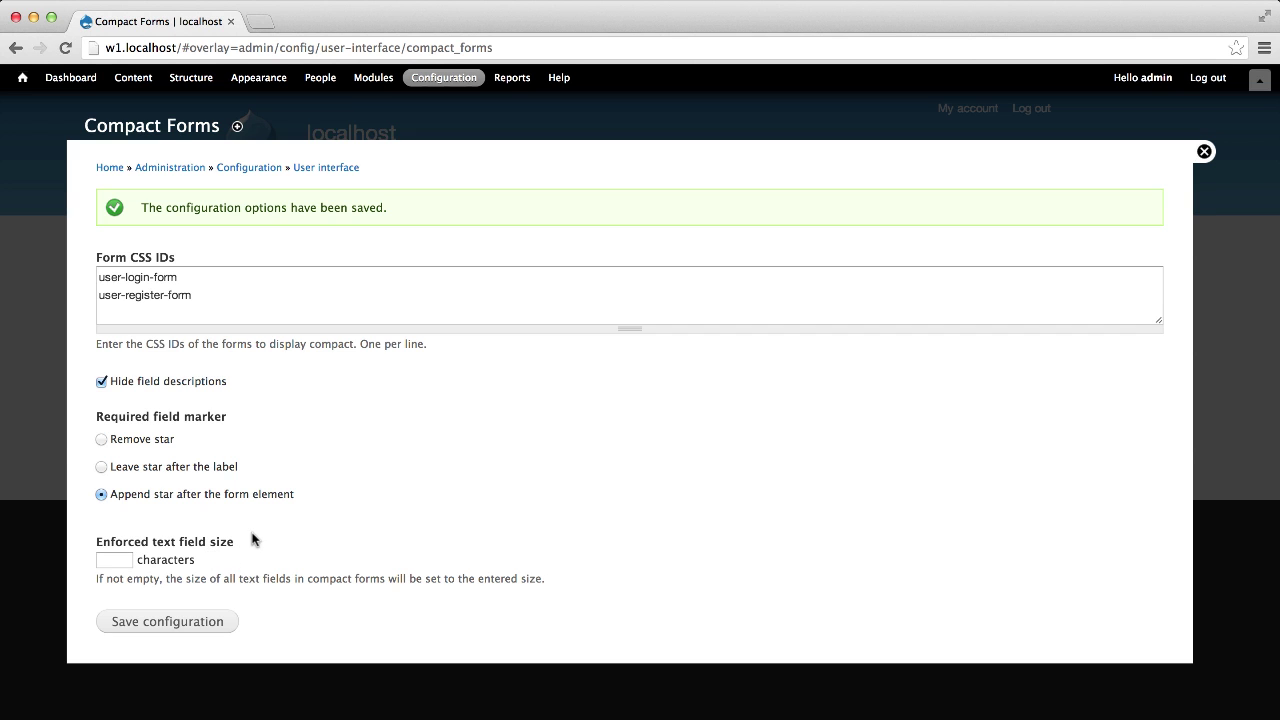
key("super+Tab")
key("super+Tab")
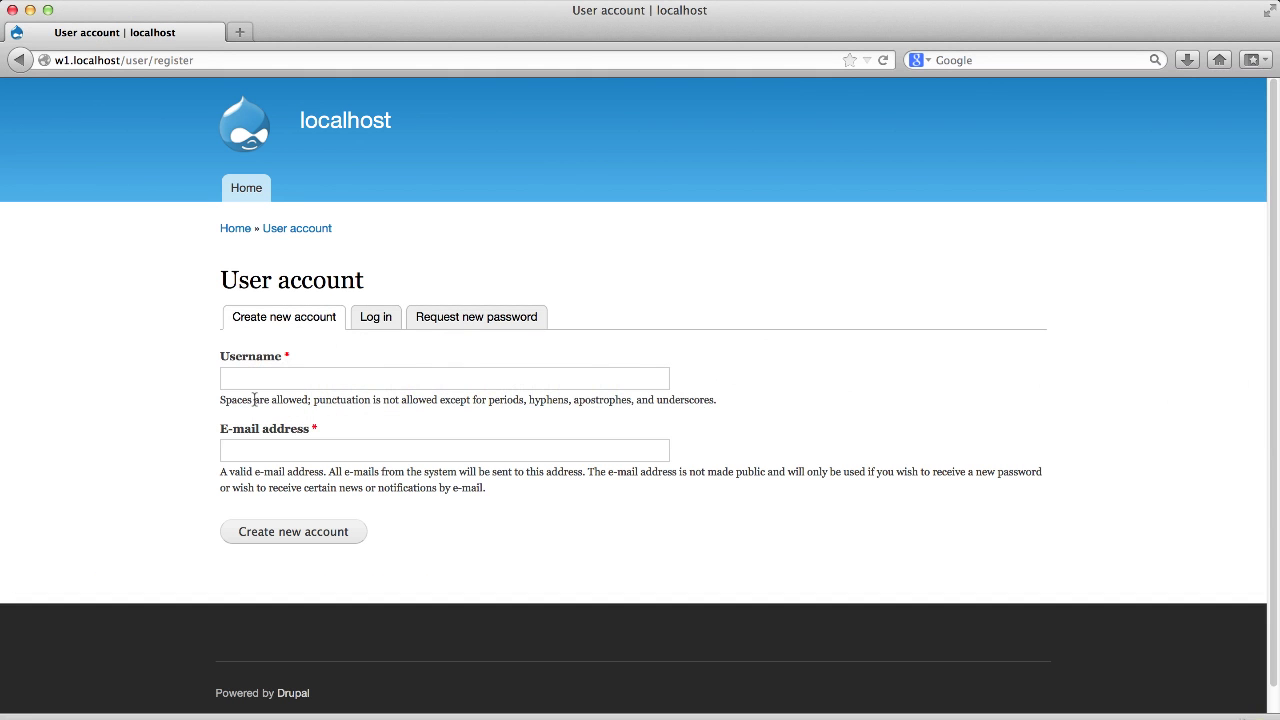
Reload the registration page to show its labels inside the fields.
key("super+r")
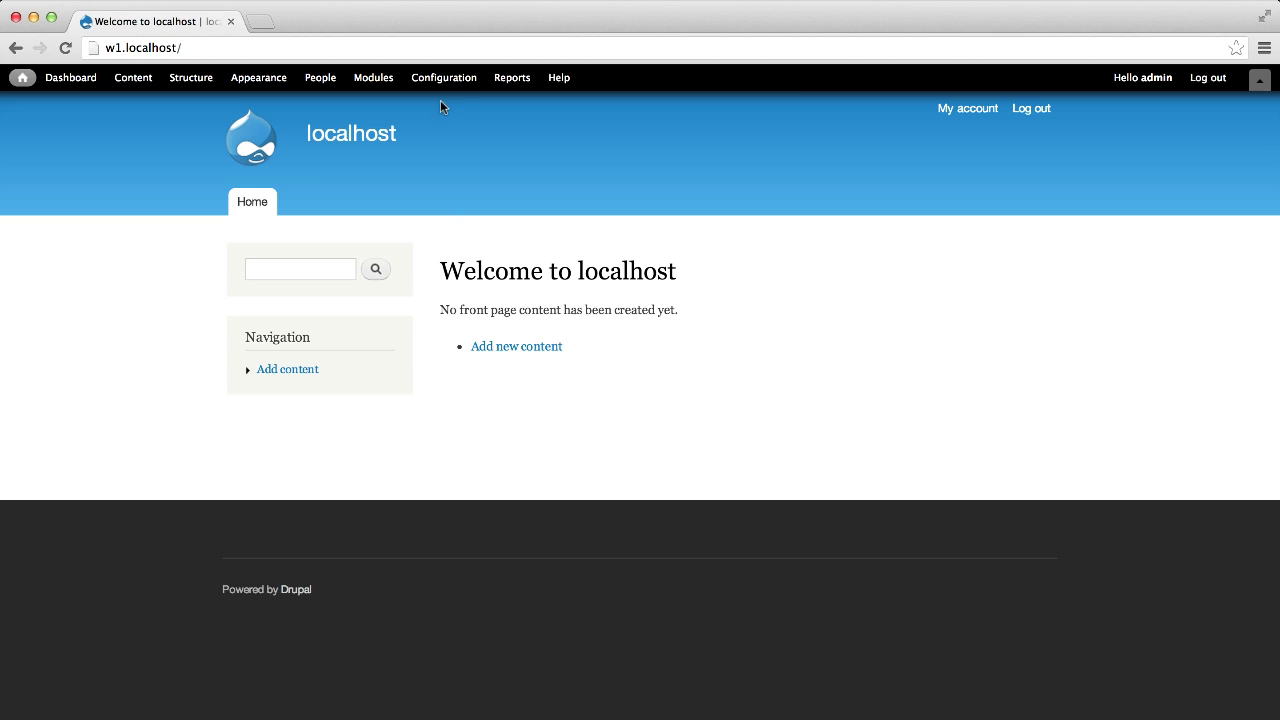
Go to the local site's Configuration overview from the admin toolbar.
left_click(444, 88)
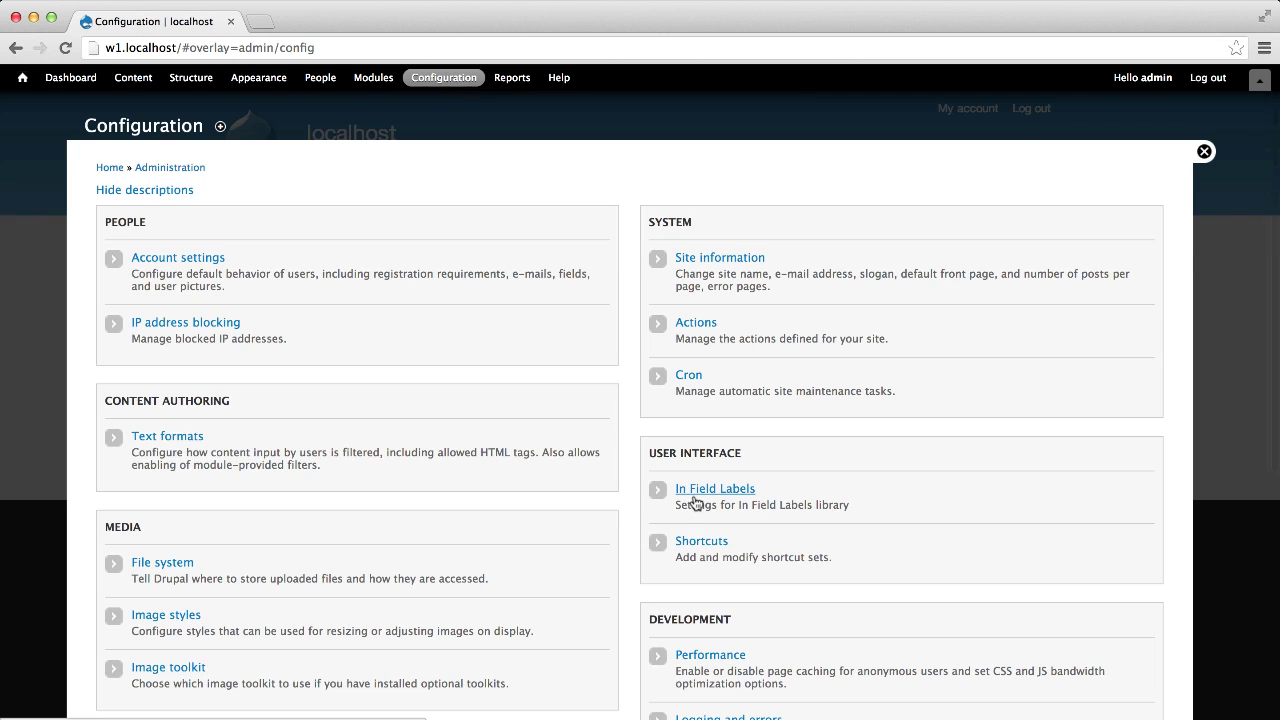
Open the In Field Labels settings listed under User Interface.
left_click(695, 498)
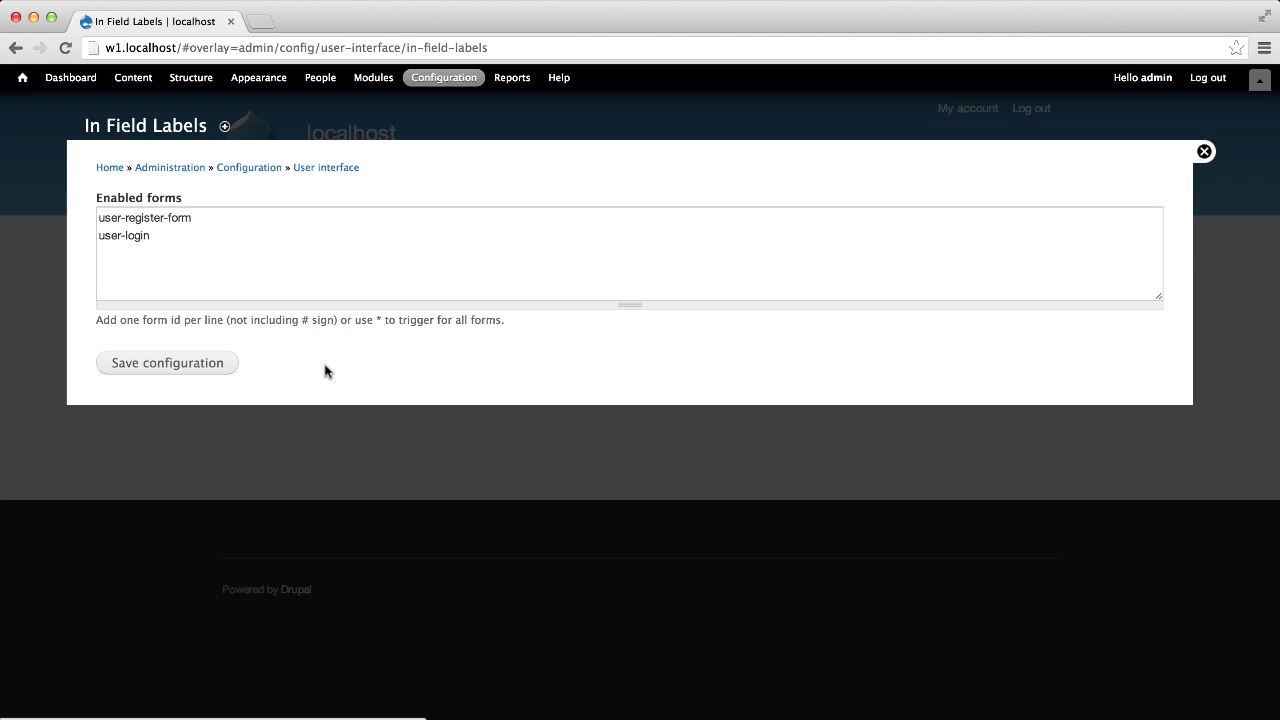
Preview the registration form with in-field labels on the logged-out site, then go to Log in.
key("super+Tab")
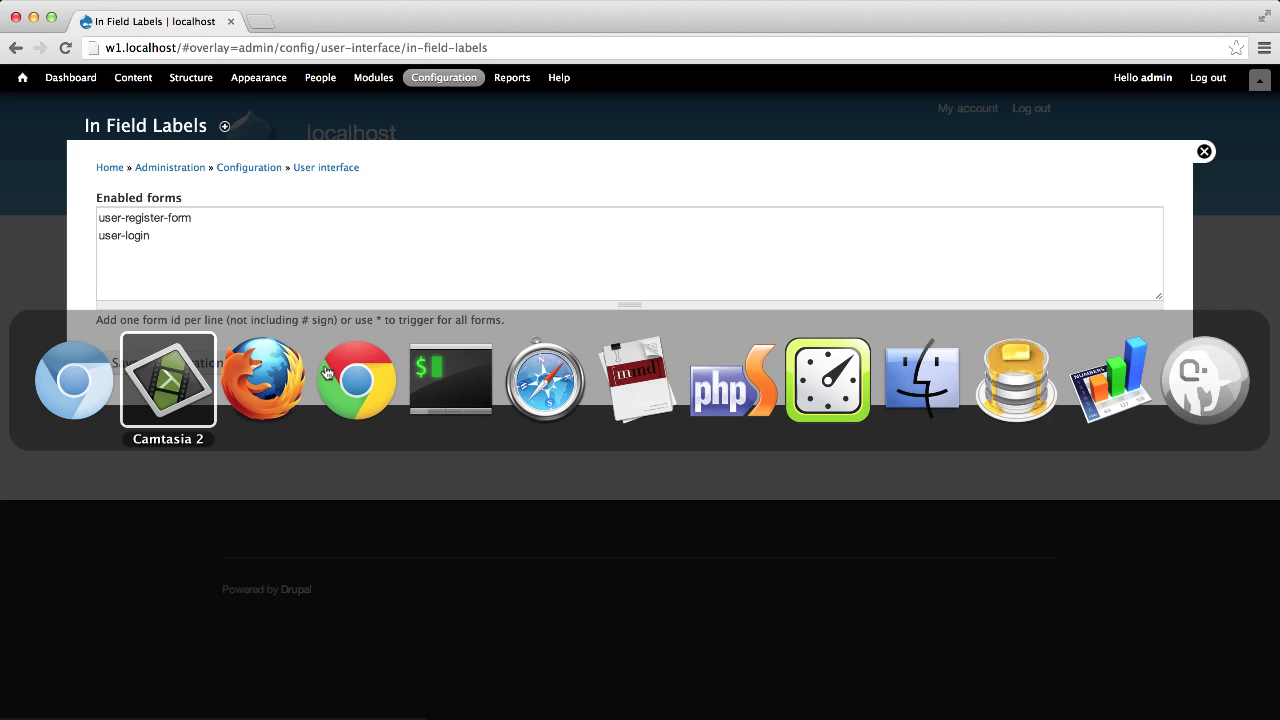
key("super+Tab")
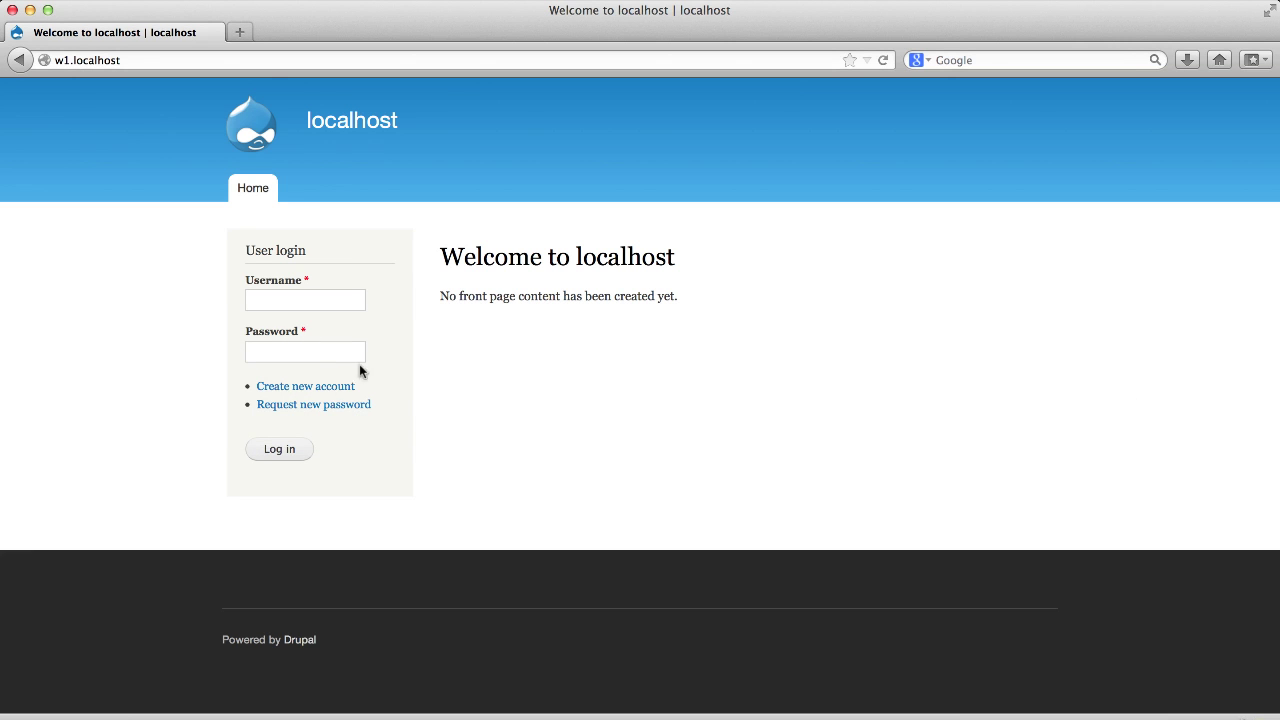
left_click(318, 390)
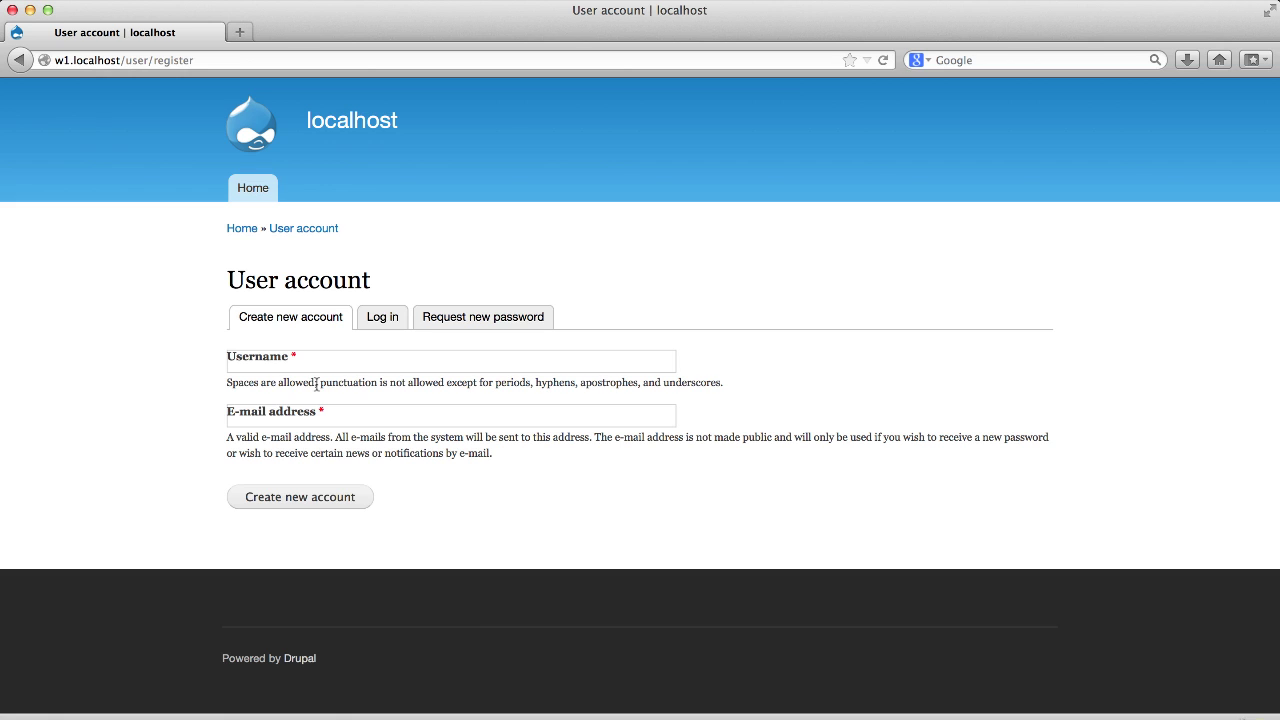
left_click(381, 322)
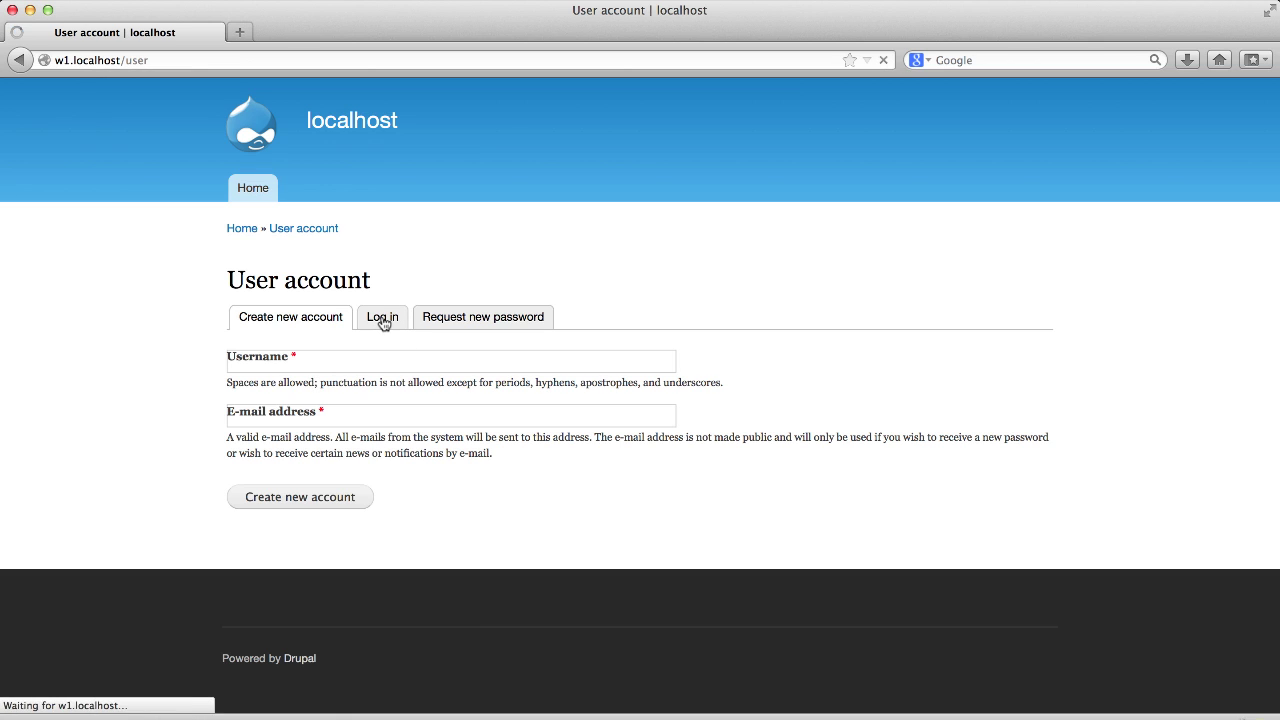